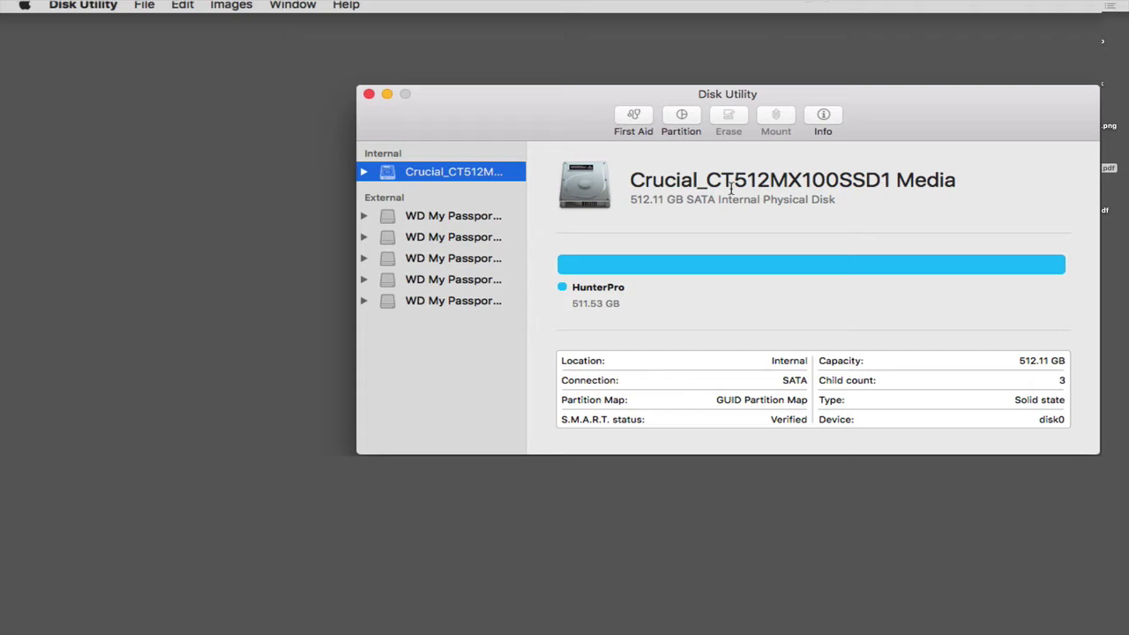
# Start a new blank disk image saved to the Desktop as 'Secure Files', with the volume also named 'Secure Files'.
pyautogui.click(144, 5)
pyautogui.moveTo(193, 24)
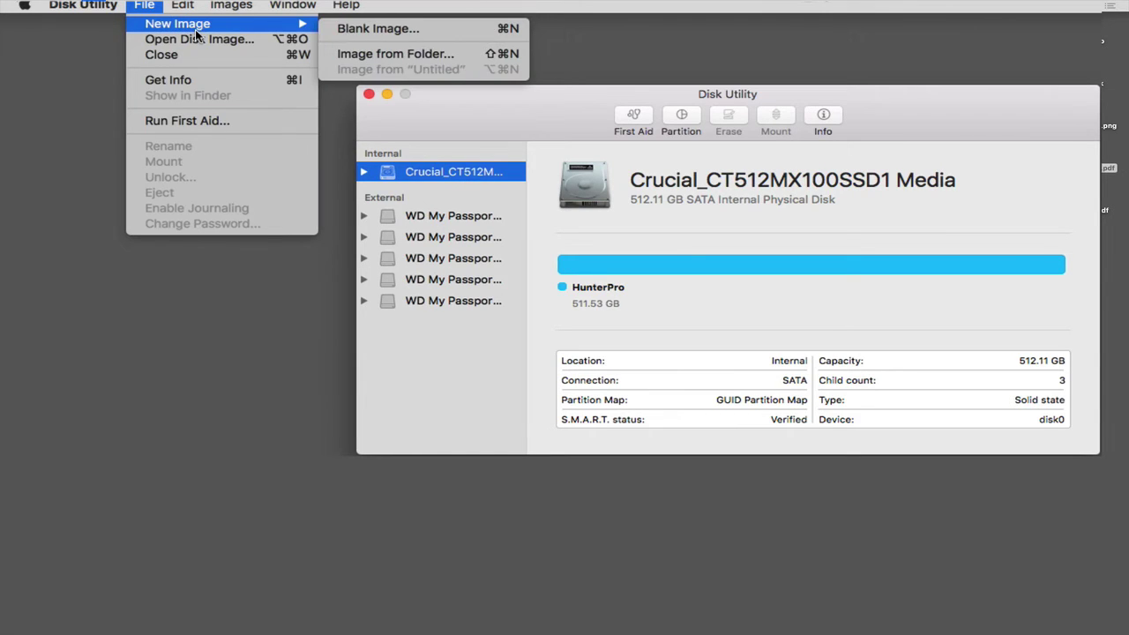
pyautogui.click(374, 29)
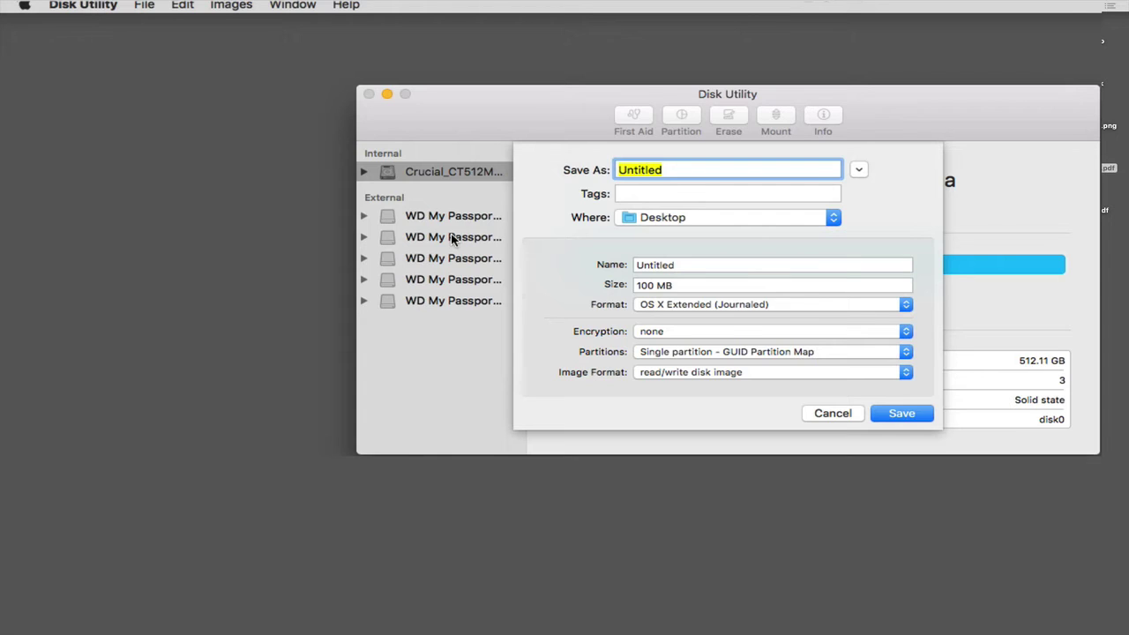
pyautogui.write('Secure Files')
pyautogui.press('Tab')
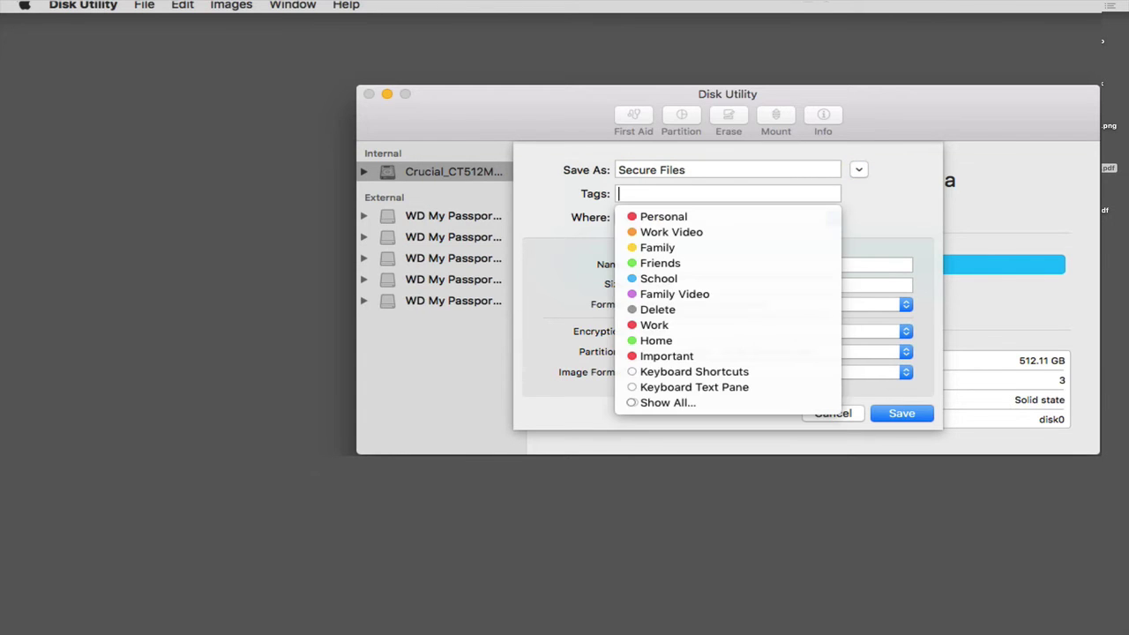
pyautogui.press('Tab')
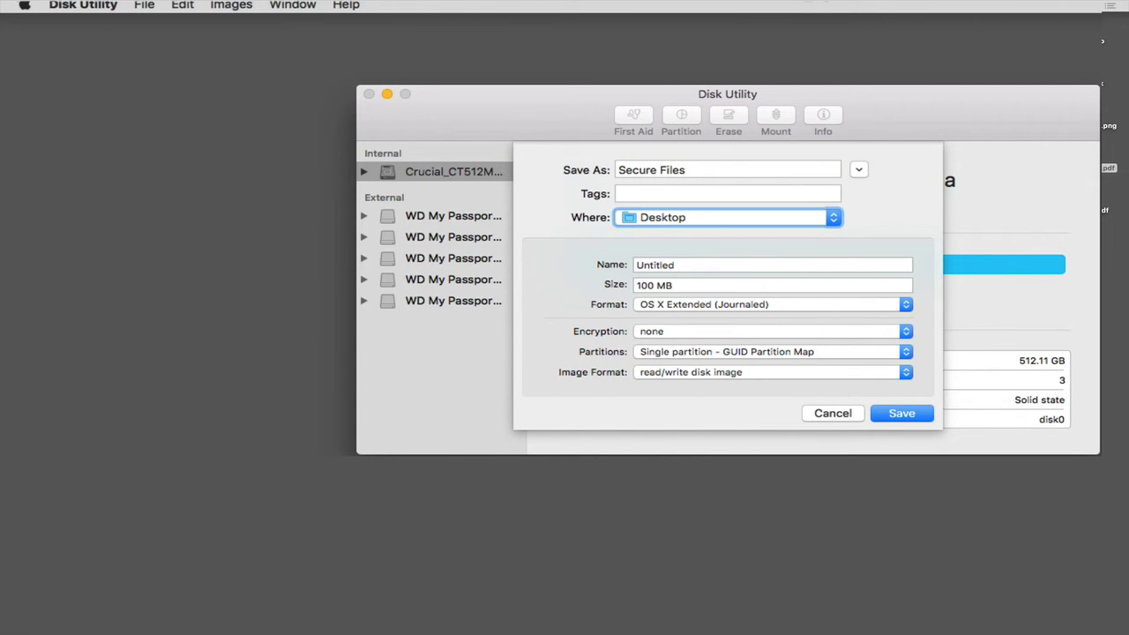
pyautogui.press('Tab')
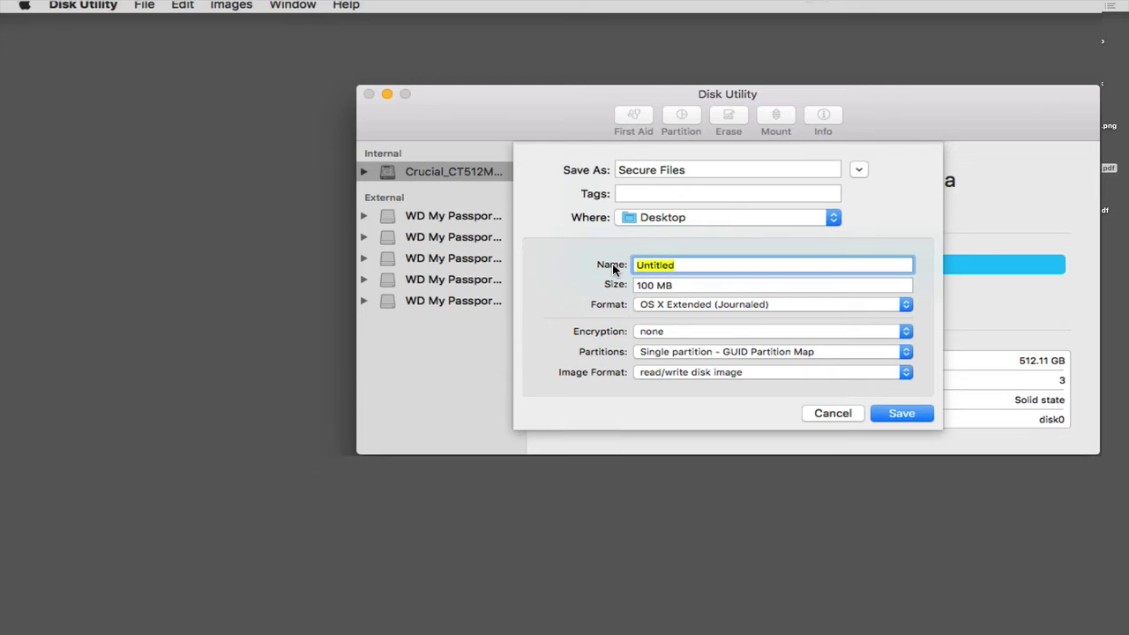
pyautogui.write('Secure Files')
# Keep OS X Extended (Journaled) format, choose 128-bit AES encryption, and enter the image password twice.
pyautogui.click(906, 304)
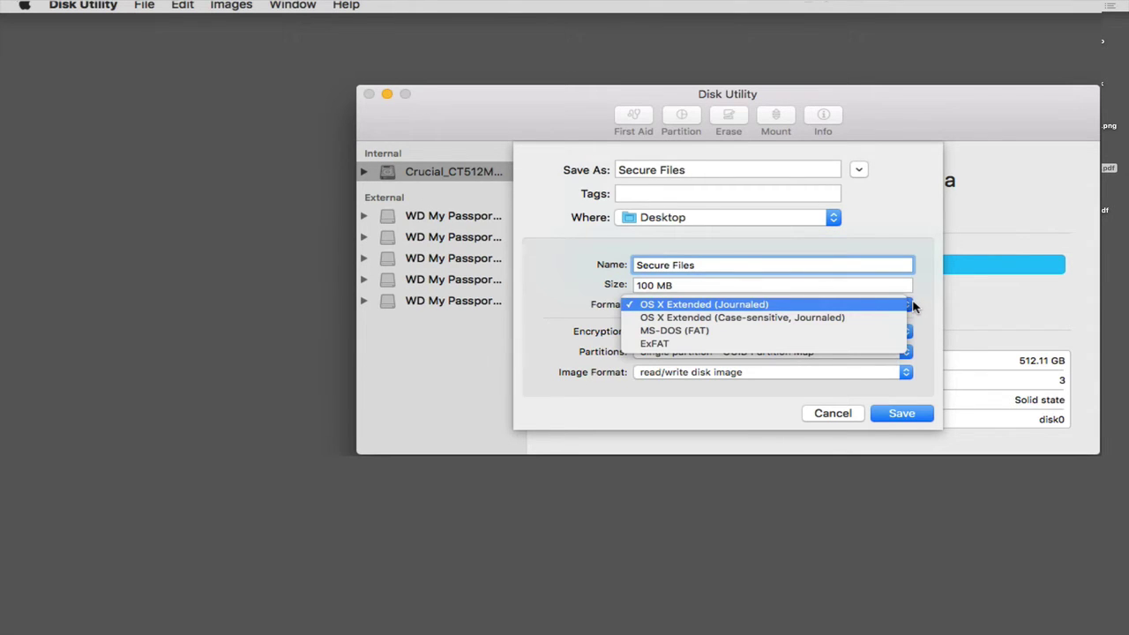
pyautogui.click(923, 305)
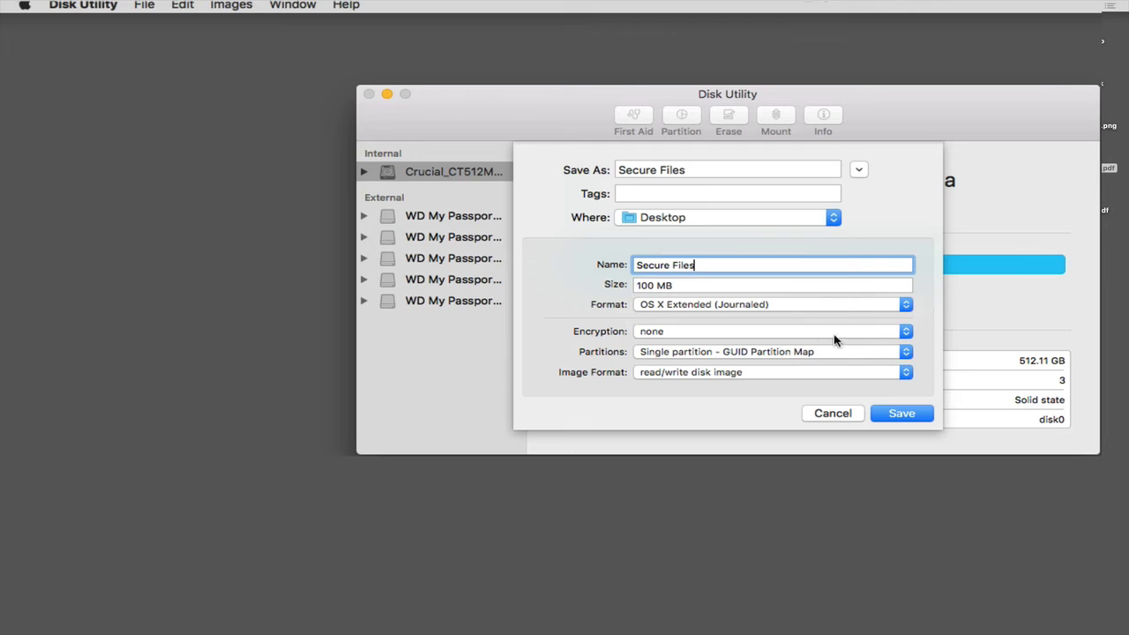
pyautogui.click(905, 331)
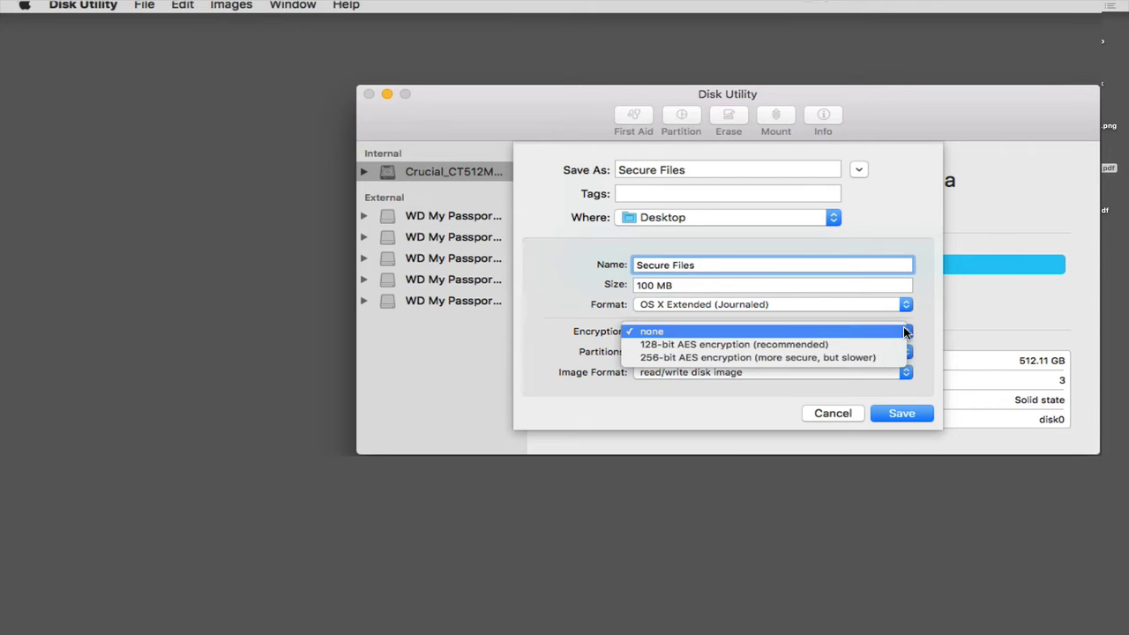
pyautogui.click(785, 345)
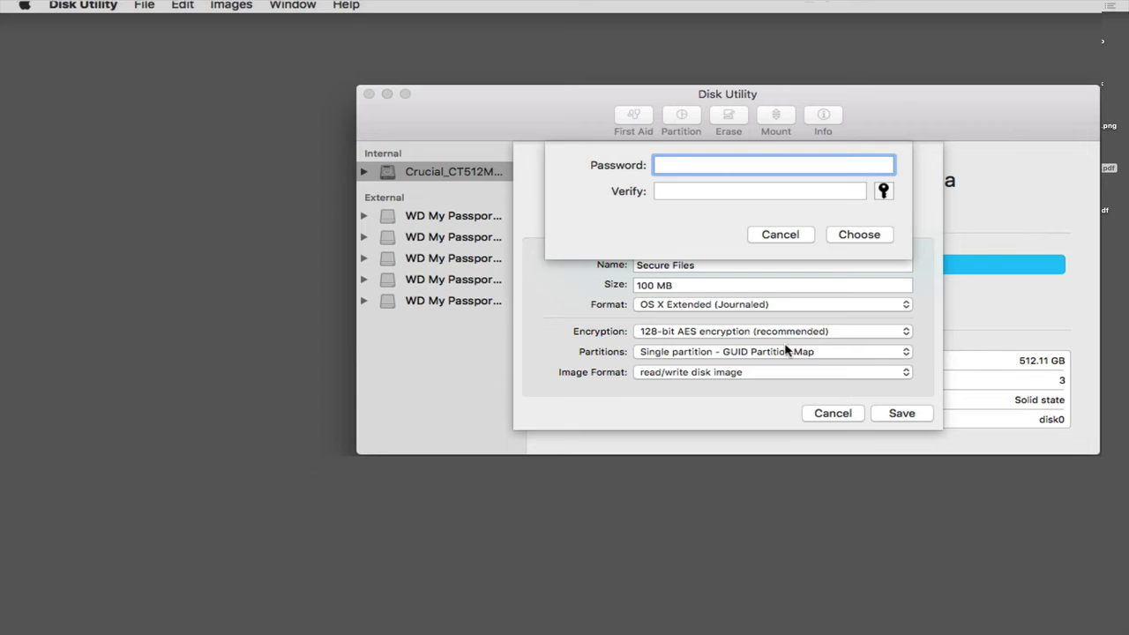
pyautogui.write('••••••')
pyautogui.press('Tab')
pyautogui.write('••••')
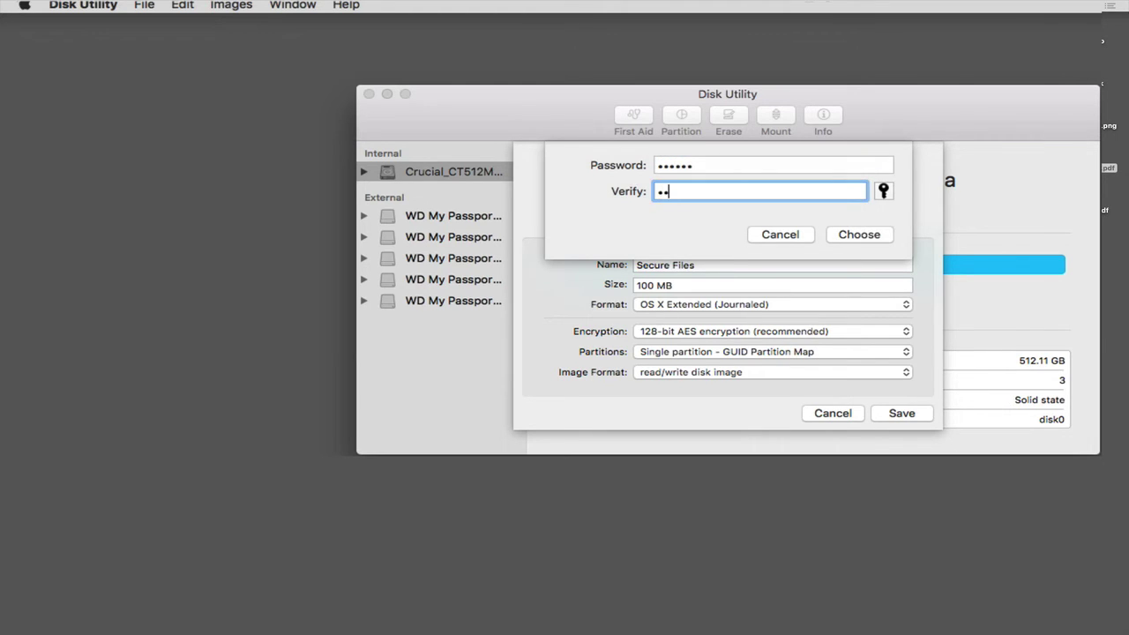
pyautogui.write('••')
# Confirm the password, keep GUID Partition Map and read/write disk image, and create the encrypted image.
pyautogui.click(859, 234)
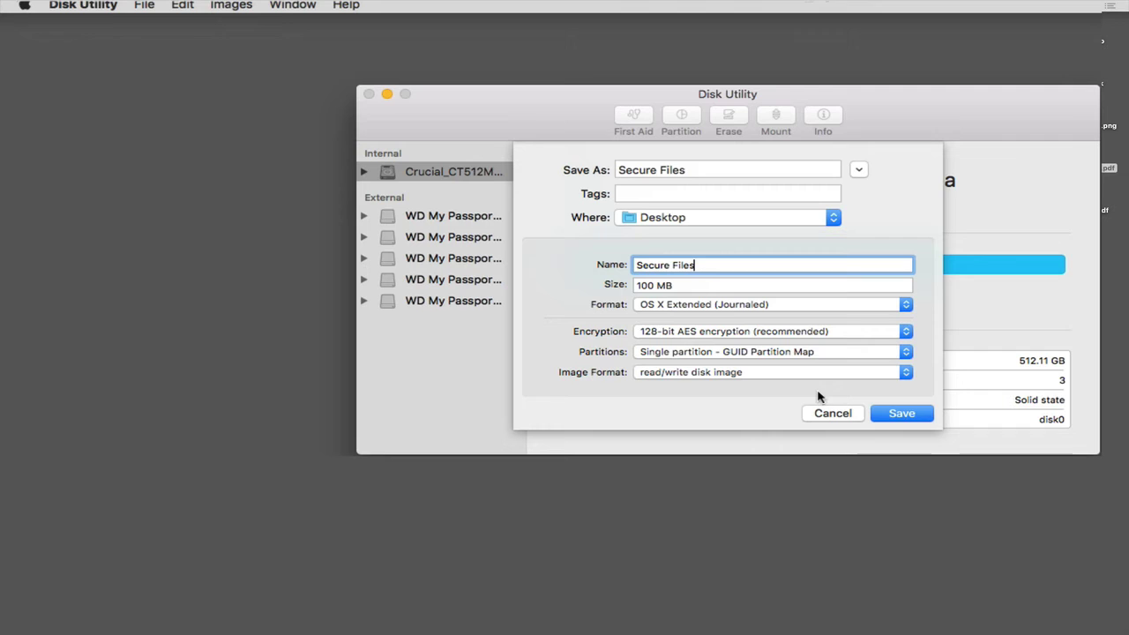
pyautogui.click(903, 351)
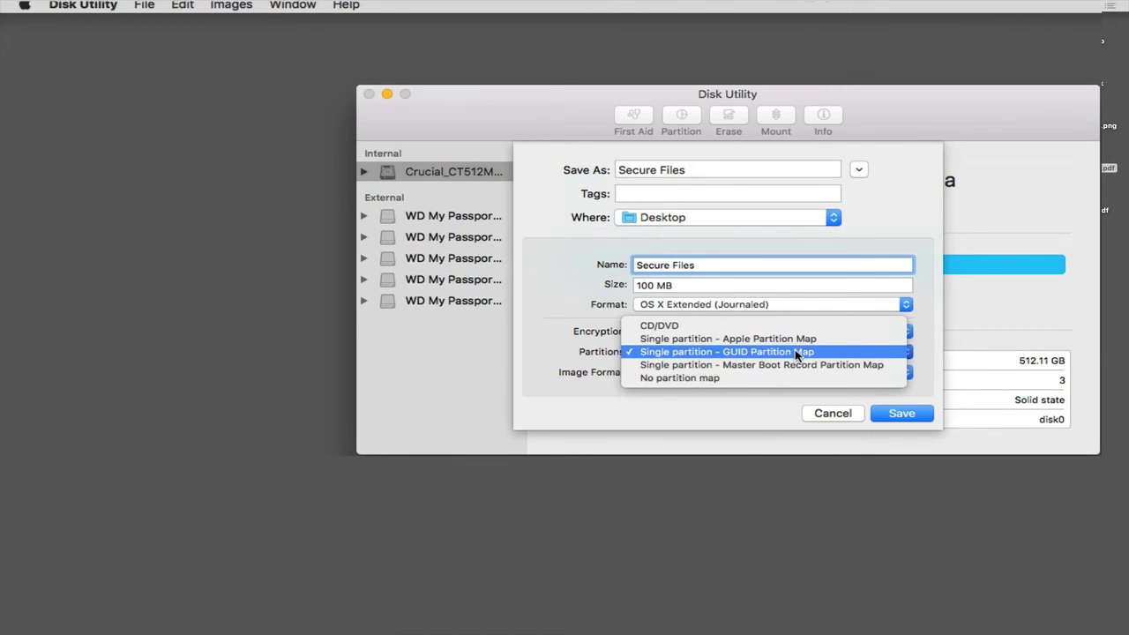
pyautogui.click(931, 356)
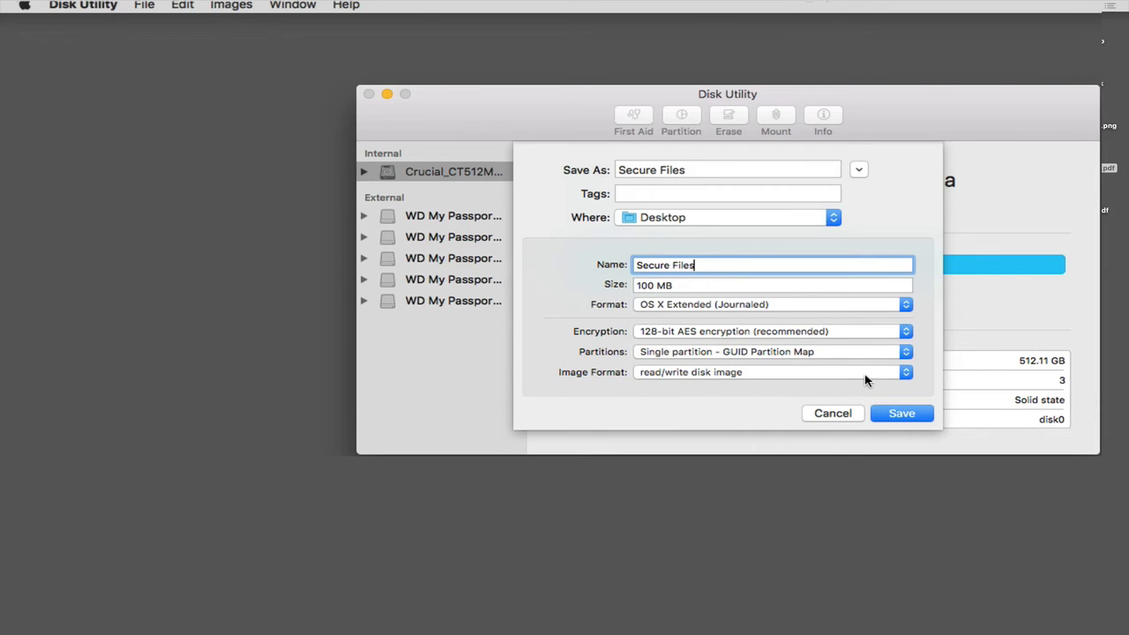
pyautogui.click(904, 372)
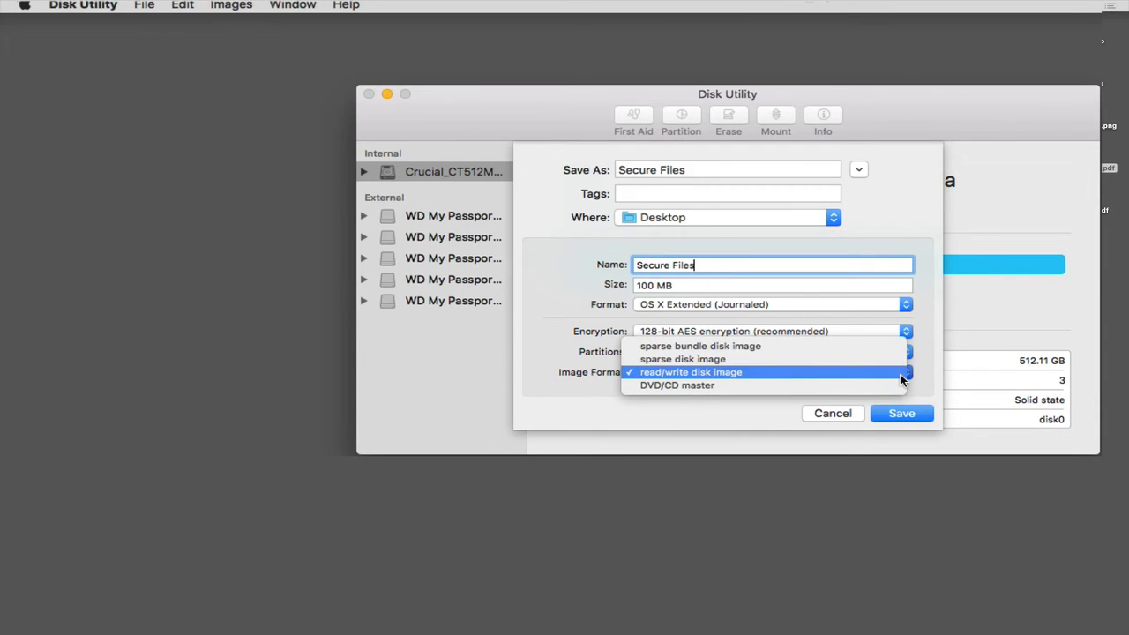
pyautogui.click(896, 379)
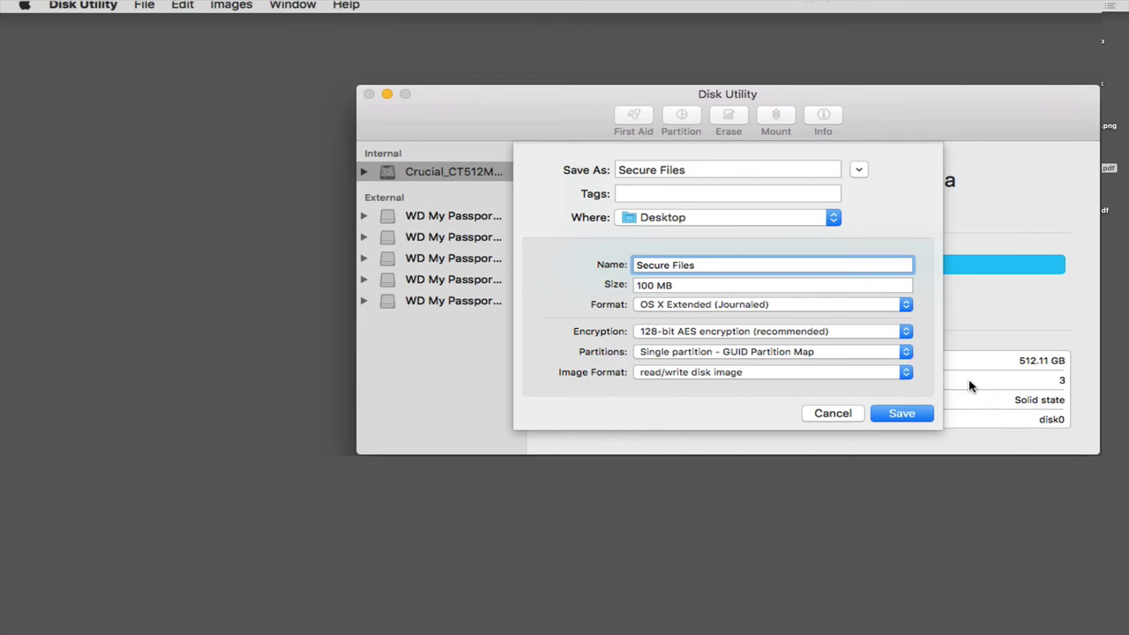
pyautogui.click(901, 414)
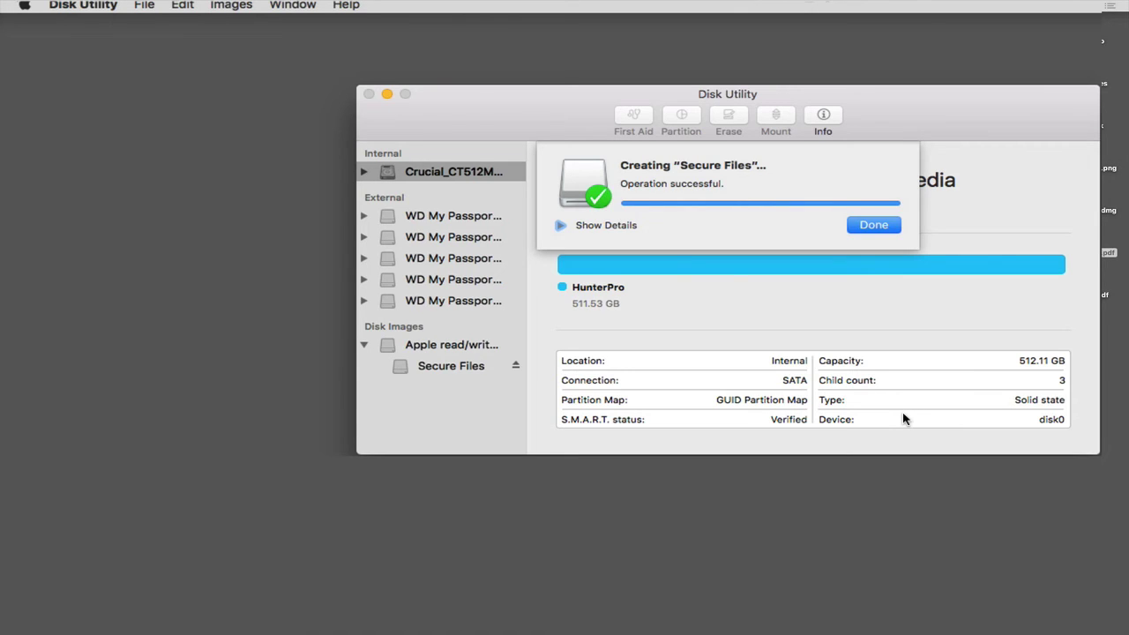
pyautogui.click(876, 225)
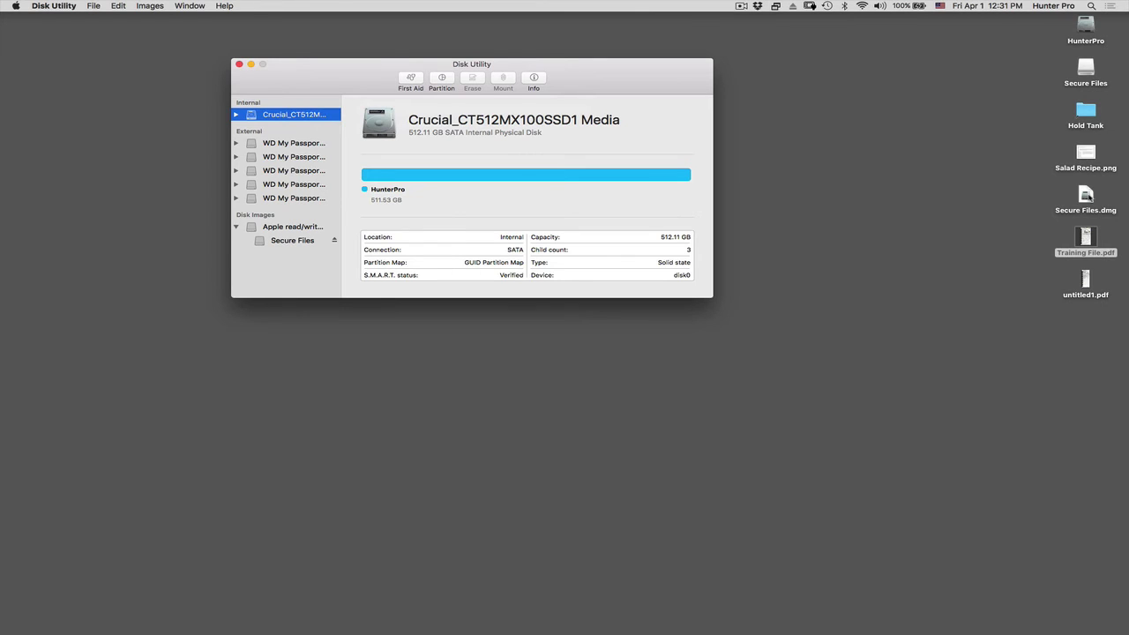
pyautogui.click(1088, 196)
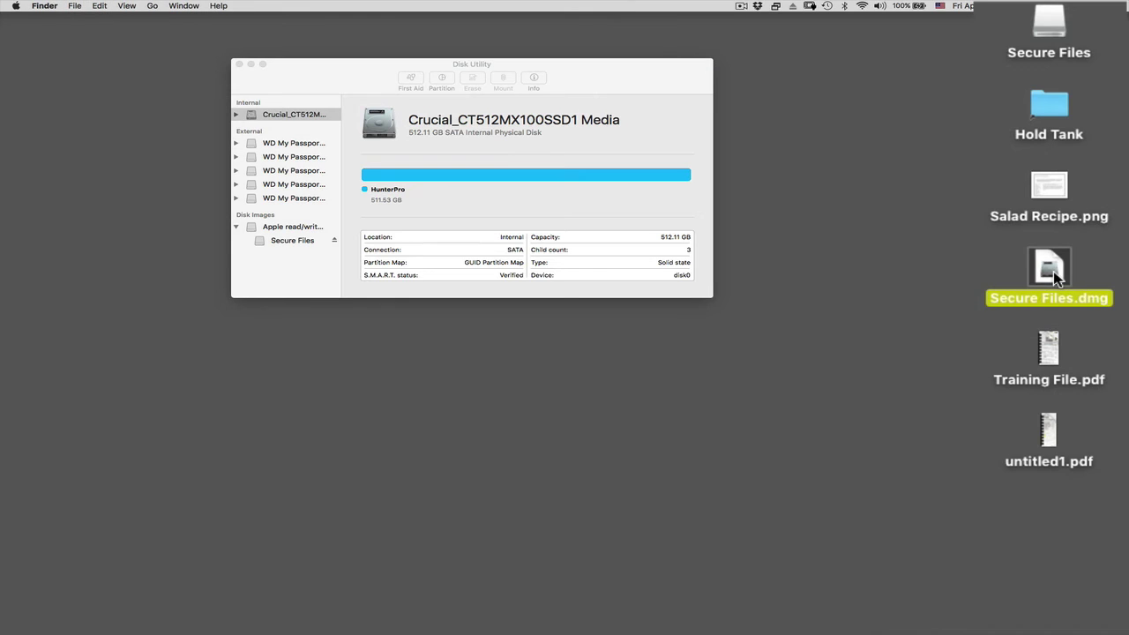
pyautogui.click(1006, 263)
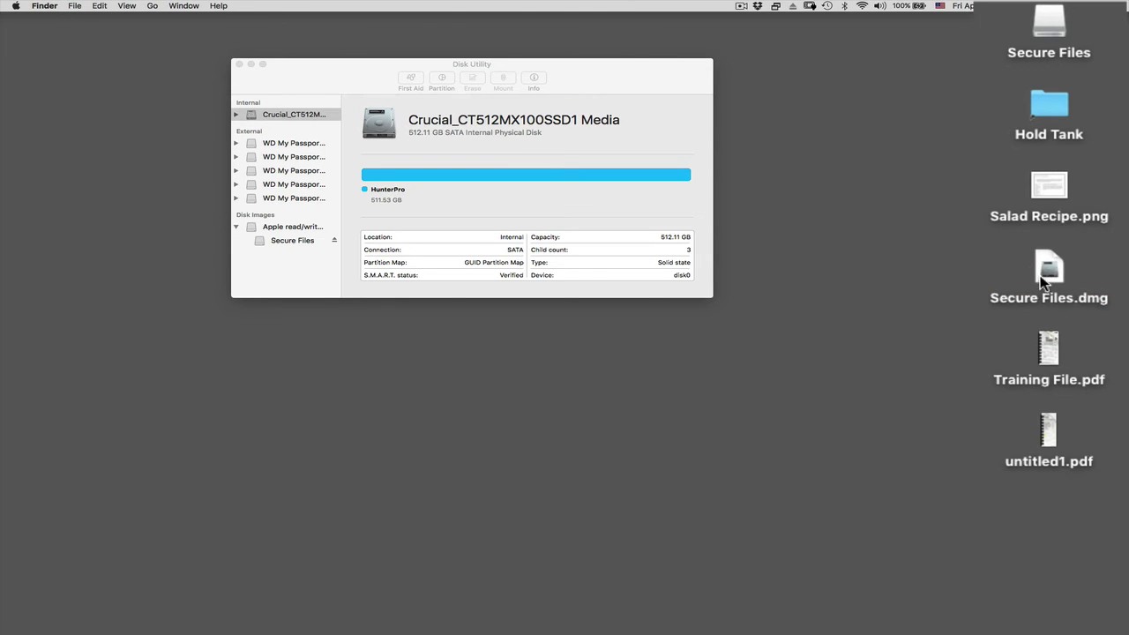
# Open the Secure Files volume and copy Salad Recipe.png, Training File.pdf and untitled1.pdf into it.
pyautogui.click(1053, 27)
pyautogui.doubleClick(1053, 26)
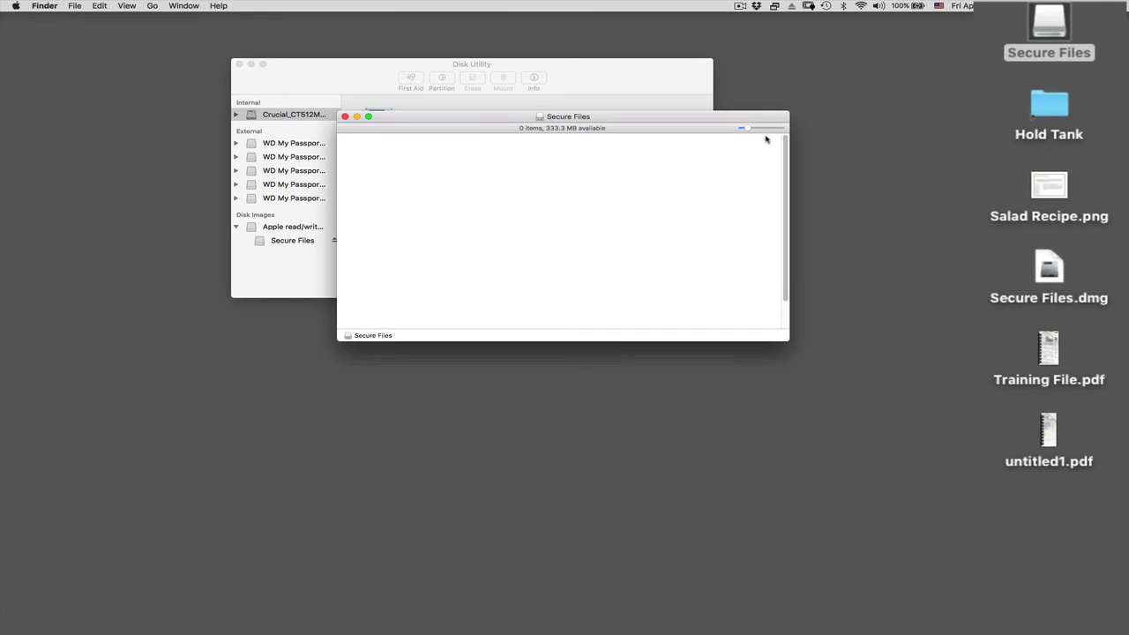
pyautogui.moveTo(663, 120); pyautogui.dragTo(773, 141)
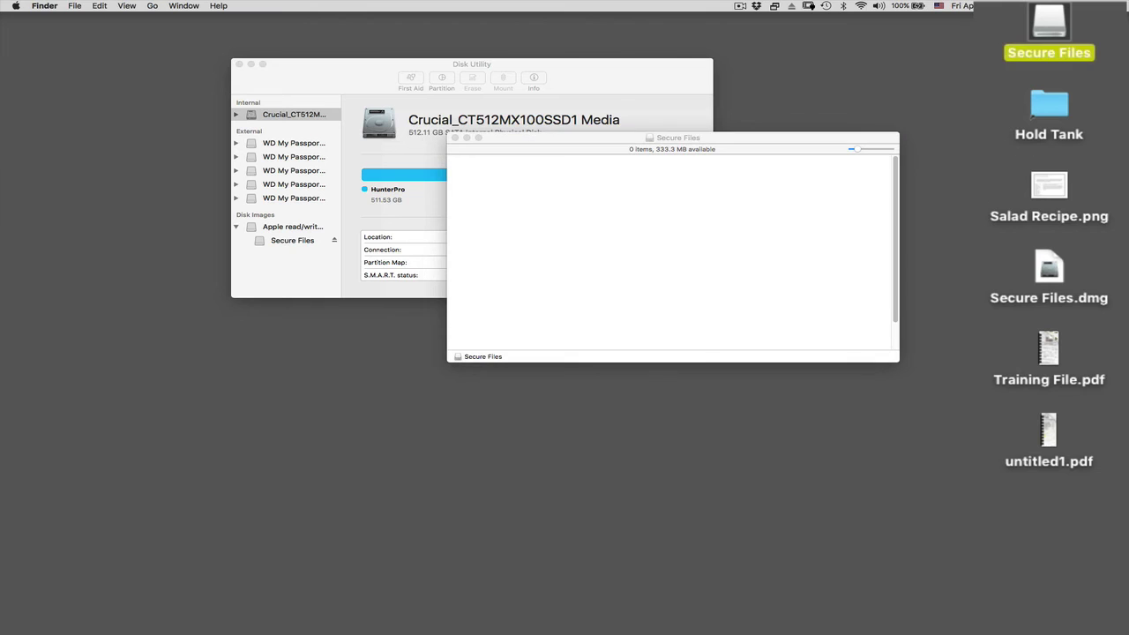
pyautogui.click(1014, 198)
pyautogui.moveTo(1058, 198); pyautogui.dragTo(851, 216)
pyautogui.moveTo(974, 353); pyautogui.dragTo(1048, 470)
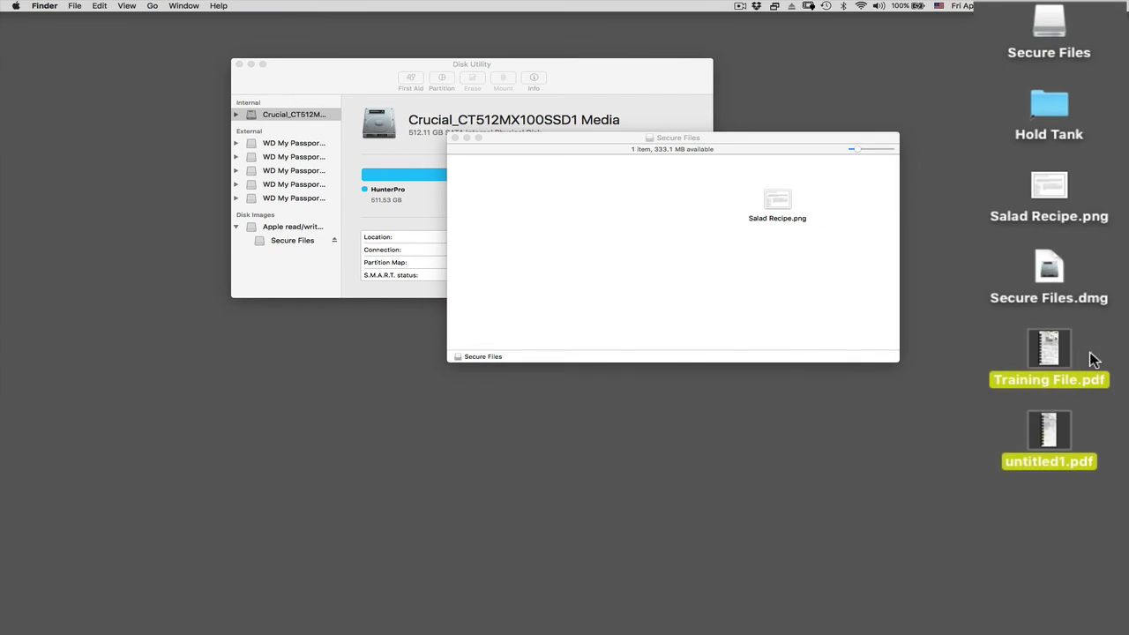
pyautogui.moveTo(1054, 349); pyautogui.dragTo(675, 219)
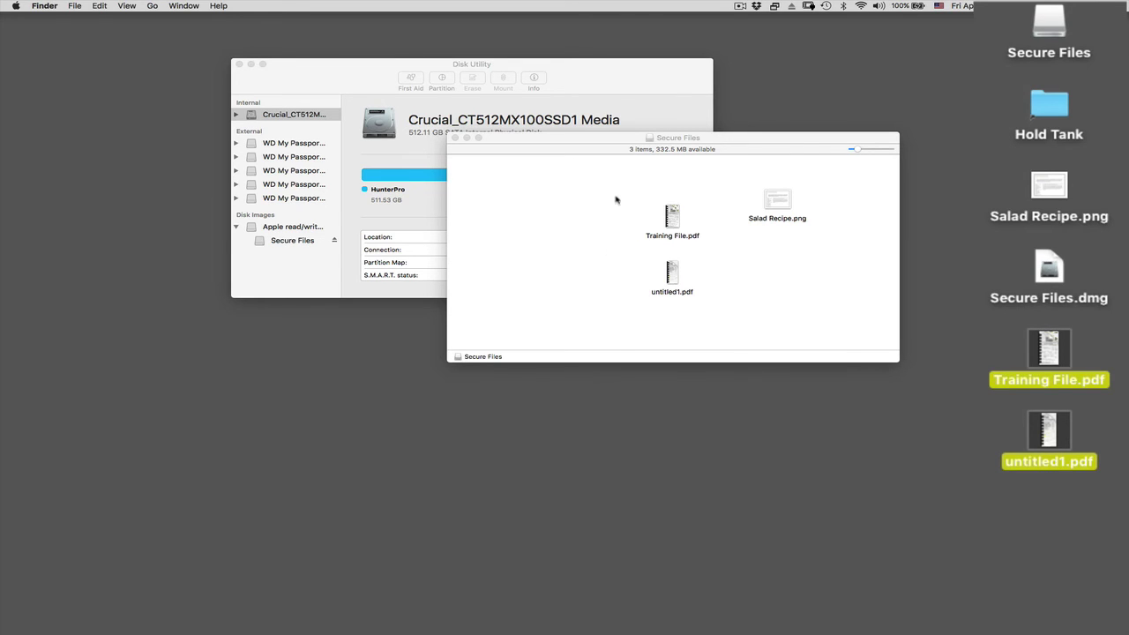
pyautogui.click(456, 139)
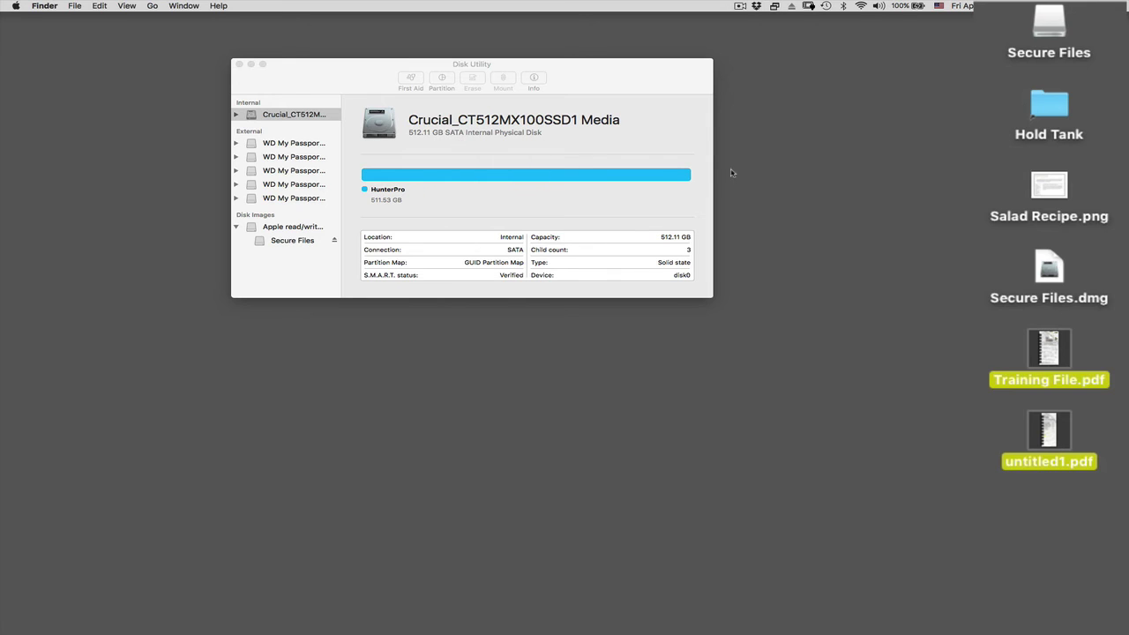
pyautogui.click(1052, 28)
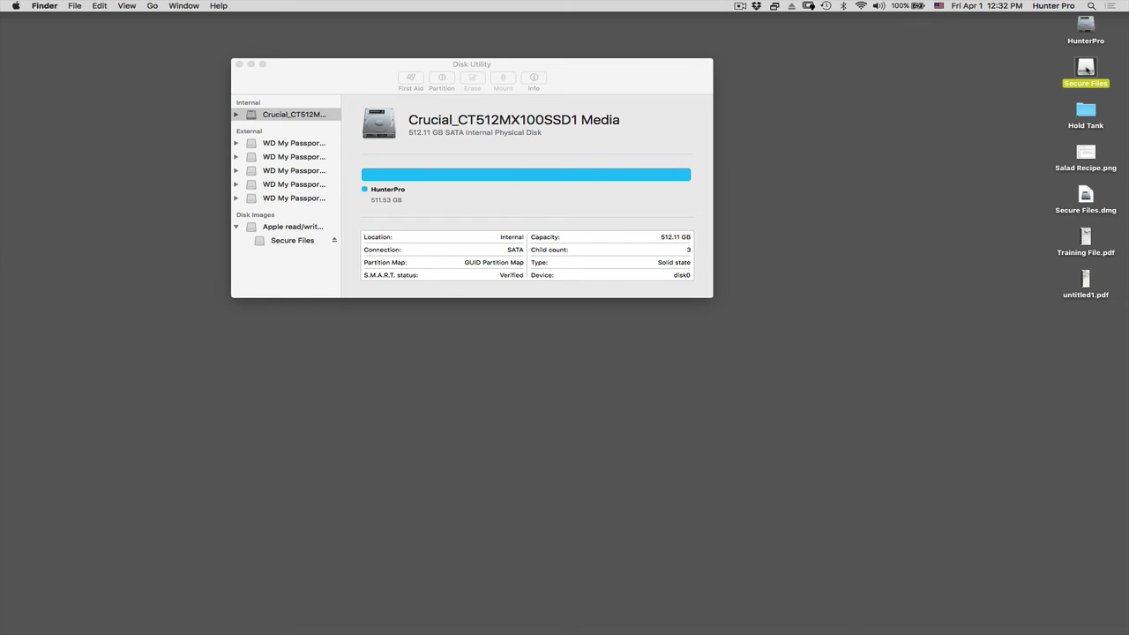
pyautogui.rightClick(1086, 68)
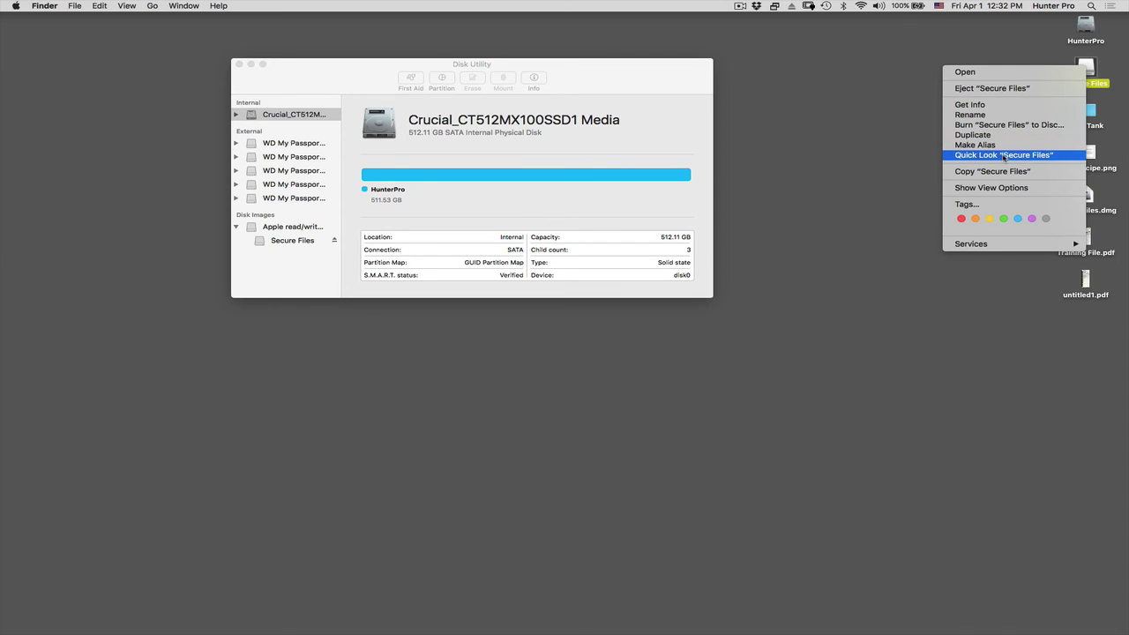
pyautogui.click(994, 88)
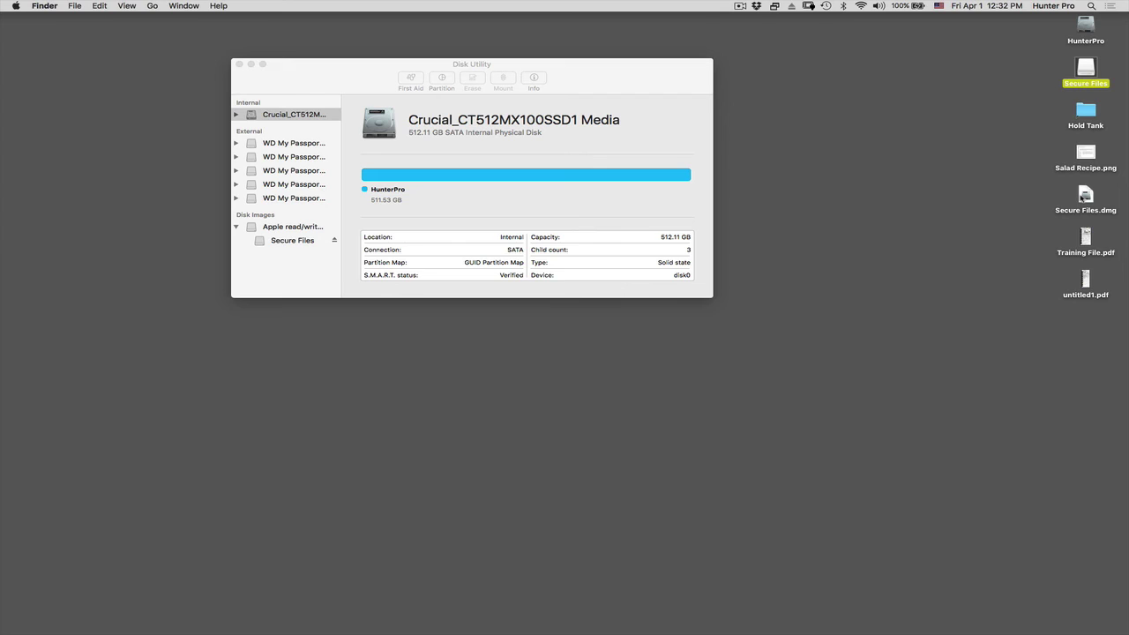
# Eject Secure Files, unlock Secure Files.dmg with its password, and open the remounted volume to view its files.
pyautogui.press('super+e')
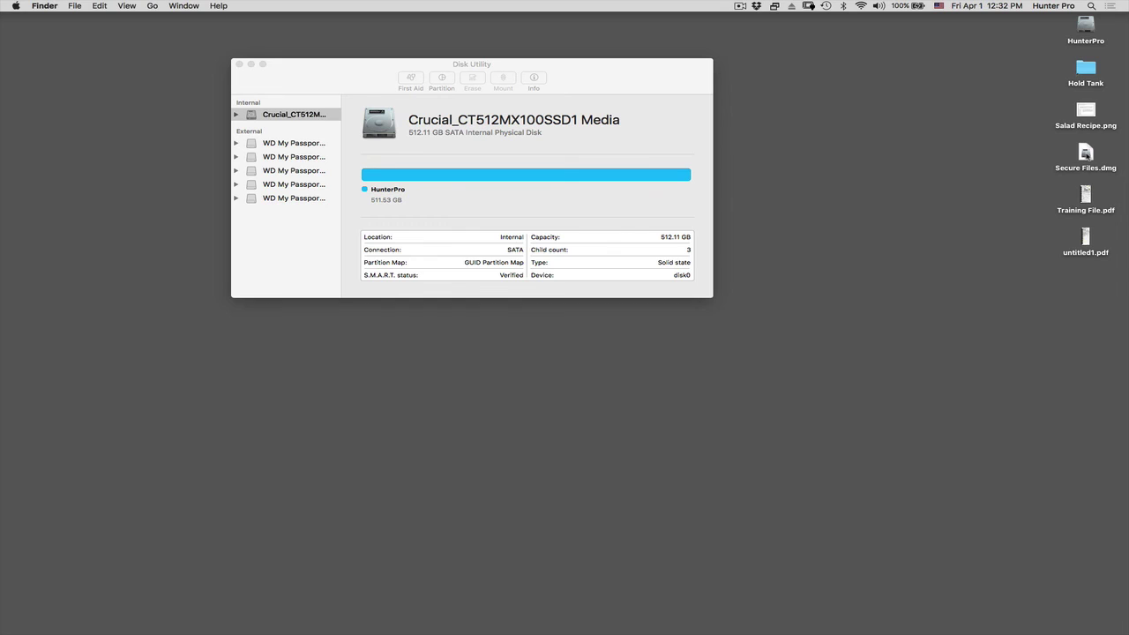
pyautogui.doubleClick(1087, 156)
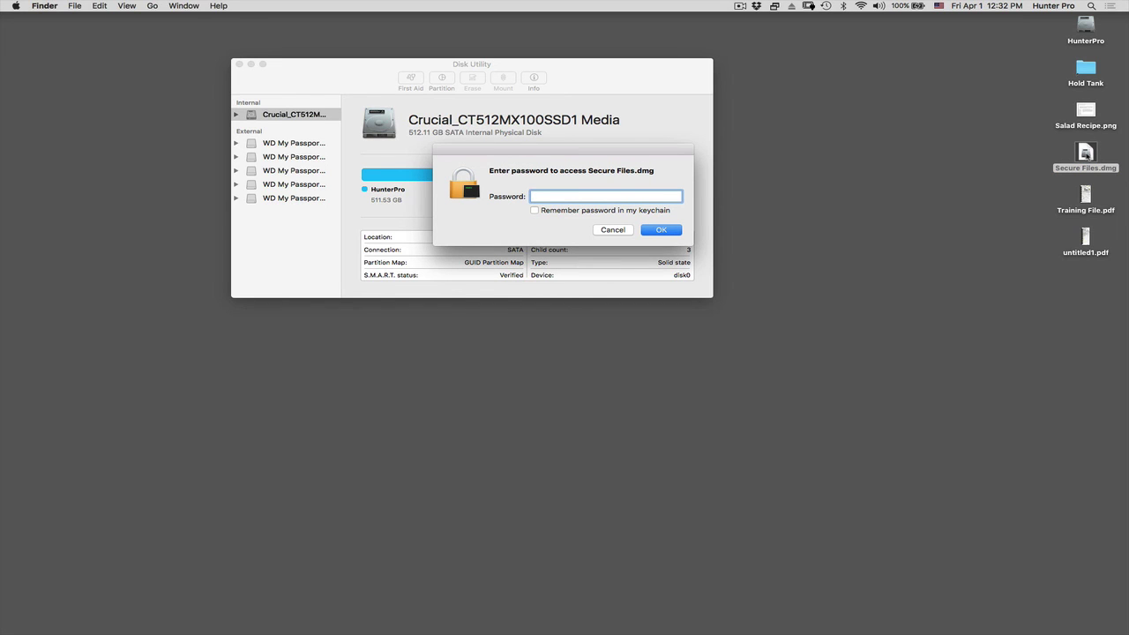
pyautogui.write('••••••')
pyautogui.click(644, 229)
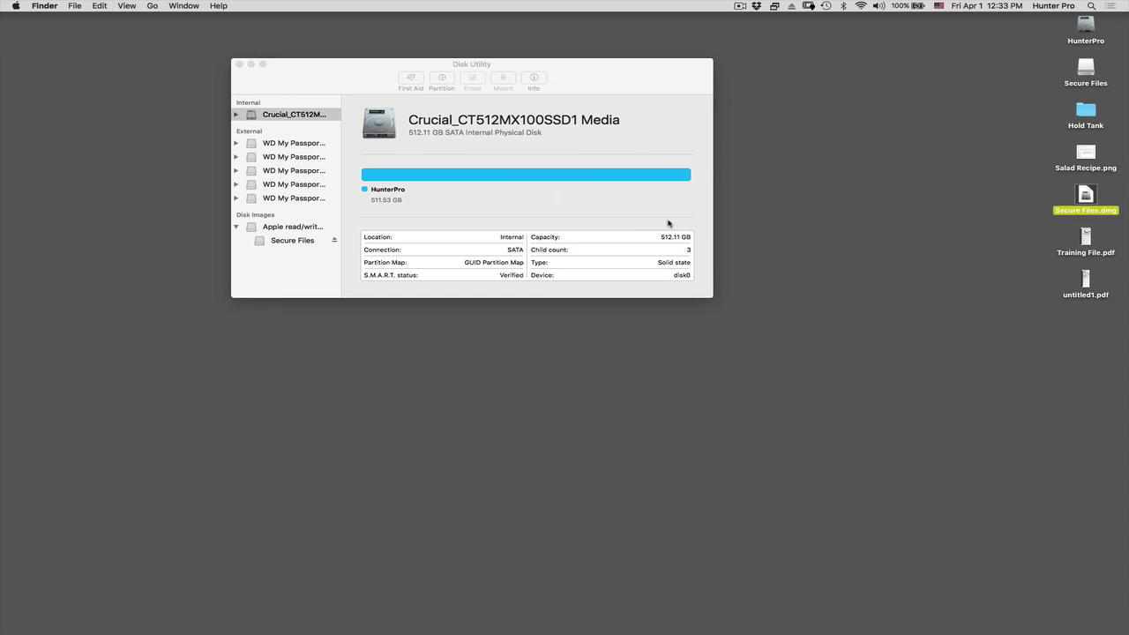
pyautogui.click(1087, 71)
pyautogui.doubleClick(1088, 69)
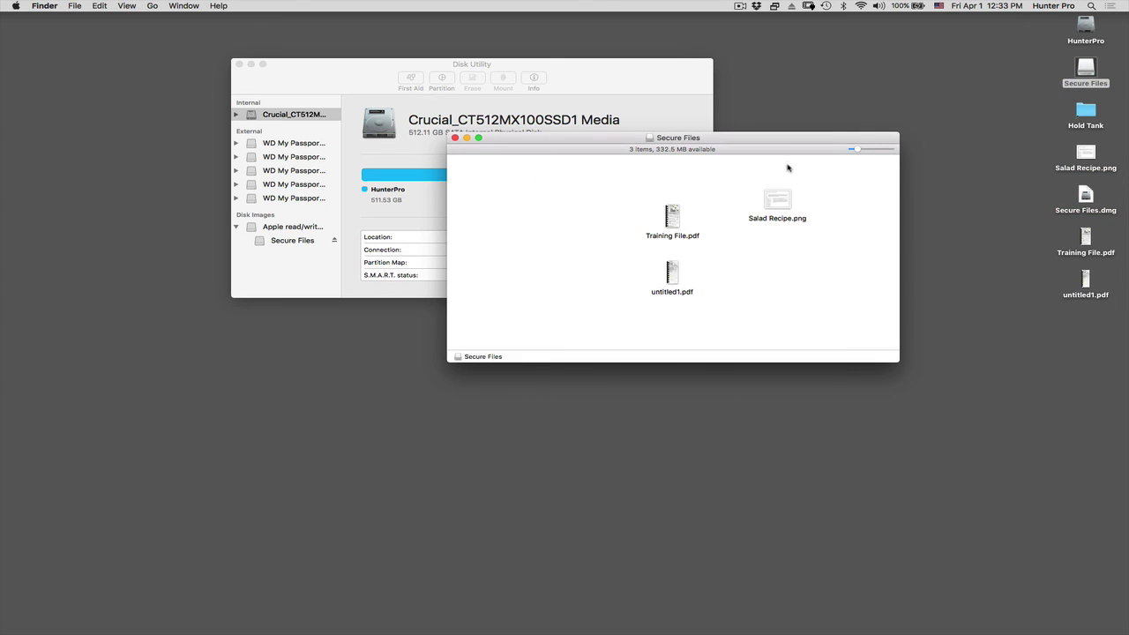